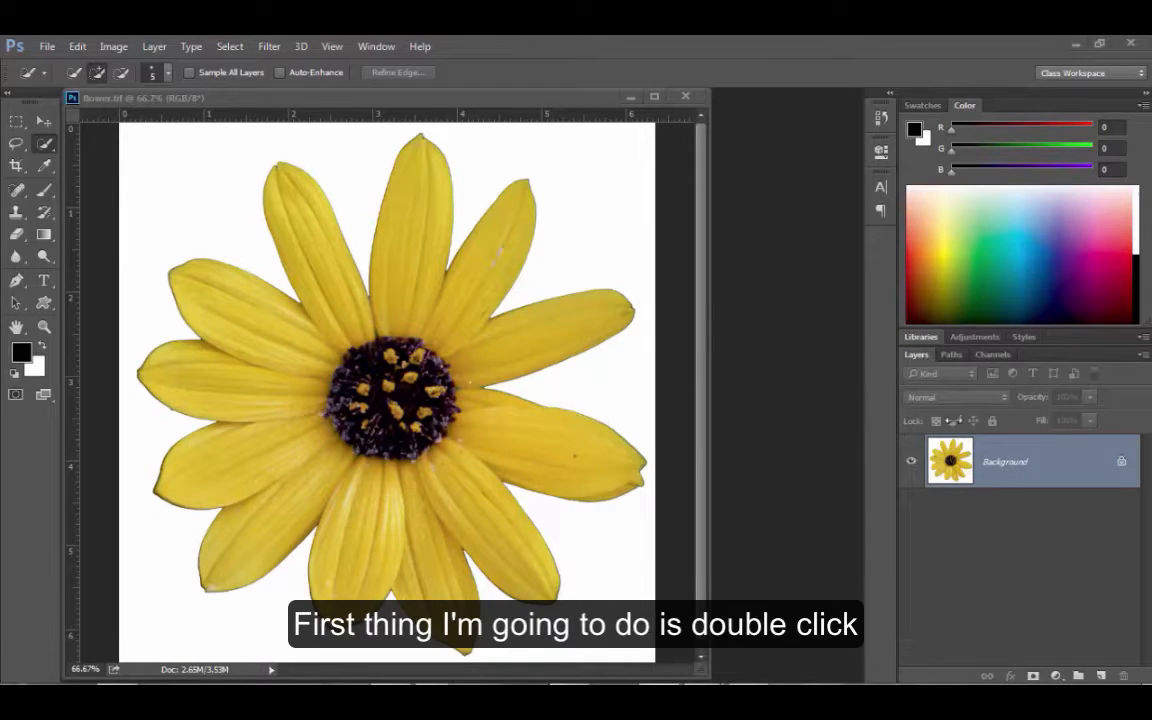
- Convert the Background into a regular image layer, keeping the default layer settings
{"action": "left_click", "coordinate": [997, 470]}
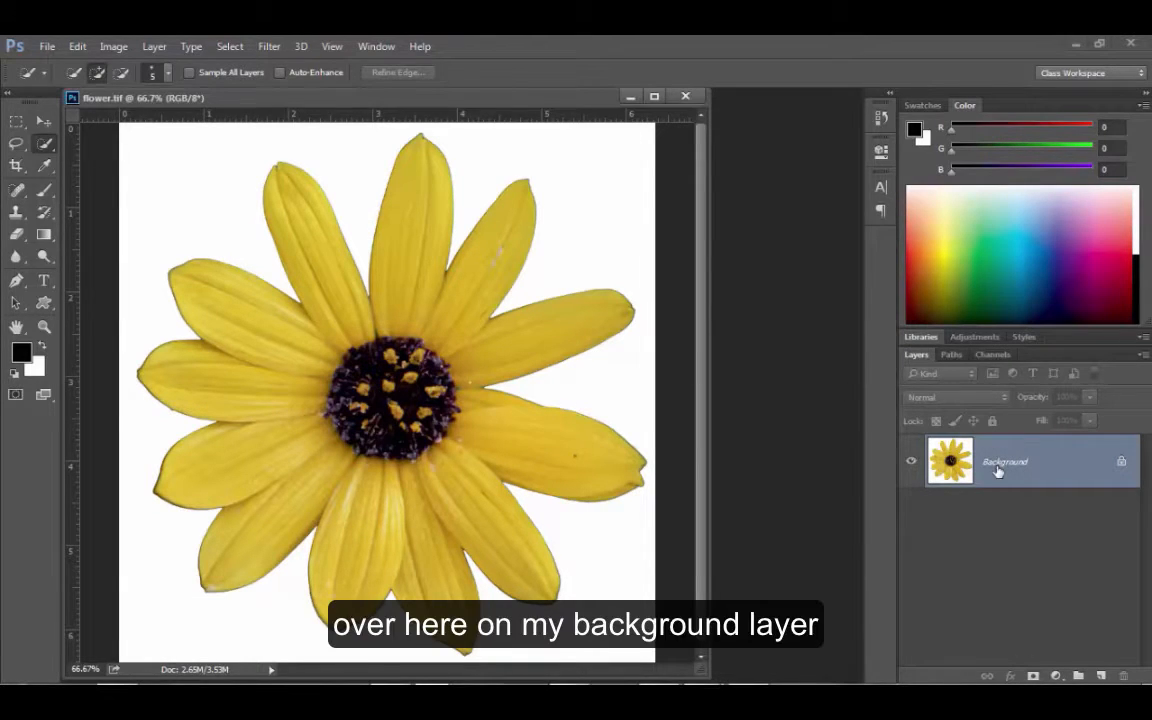
{"action": "double_click", "coordinate": [997, 470]}
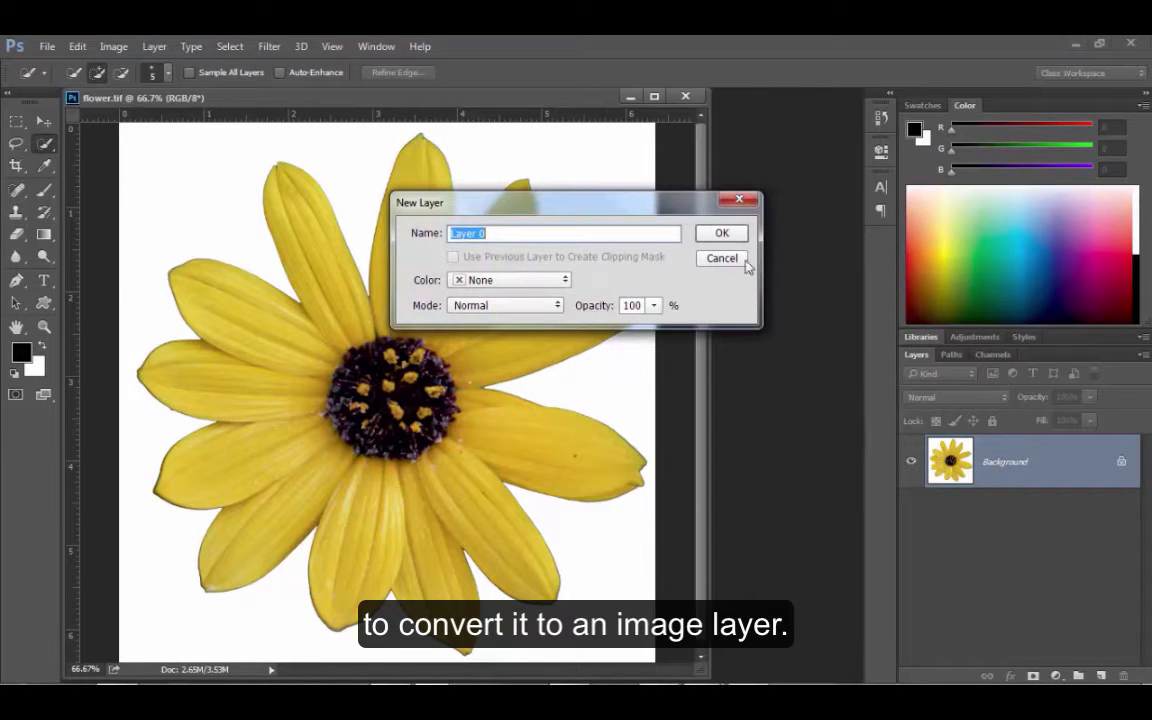
{"action": "left_click", "coordinate": [721, 238]}
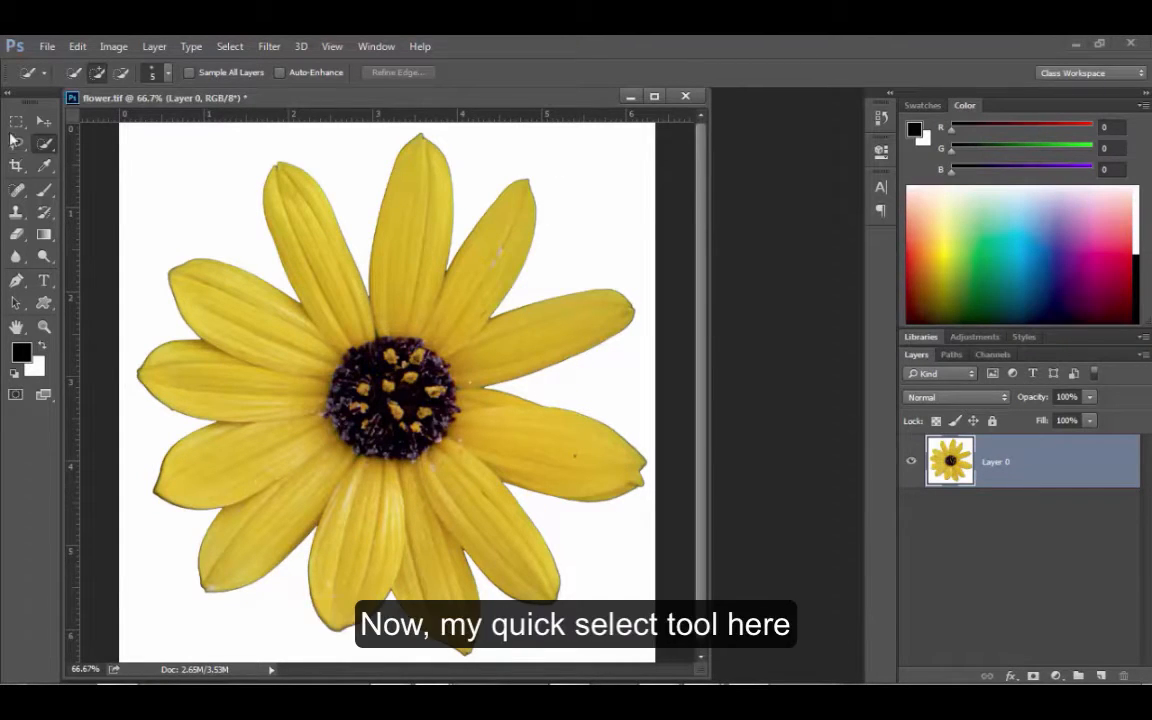
{"action": "right_click", "coordinate": [45, 146]}
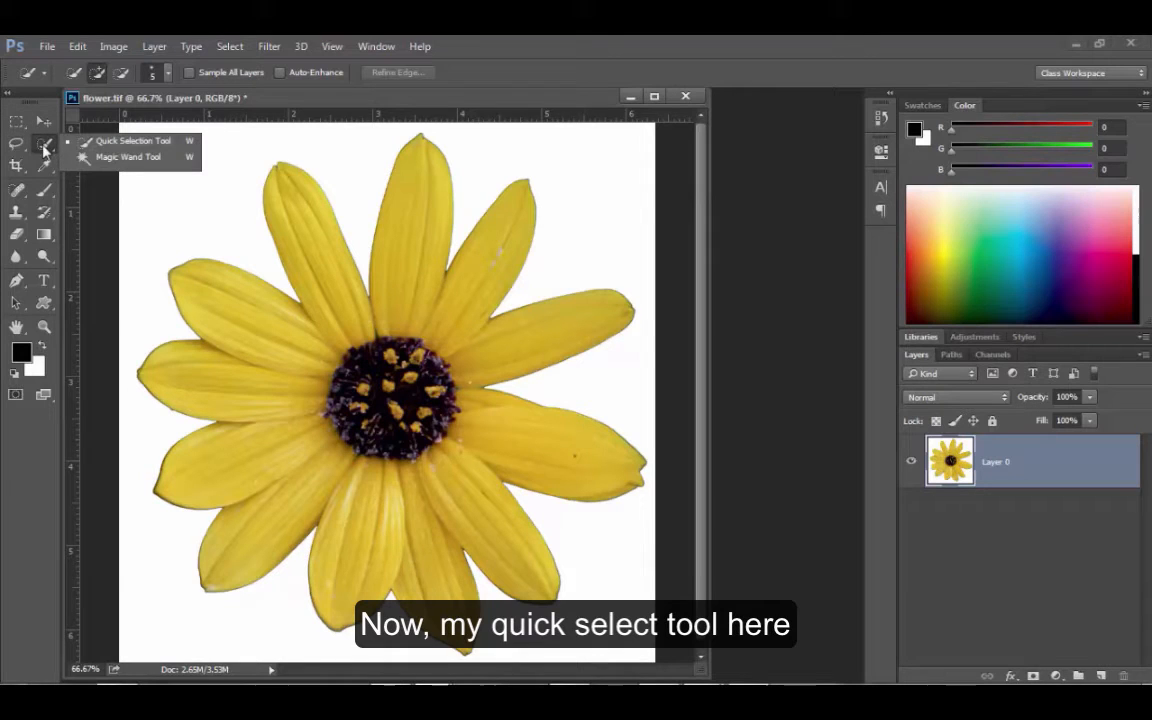
{"action": "left_click", "coordinate": [98, 139]}
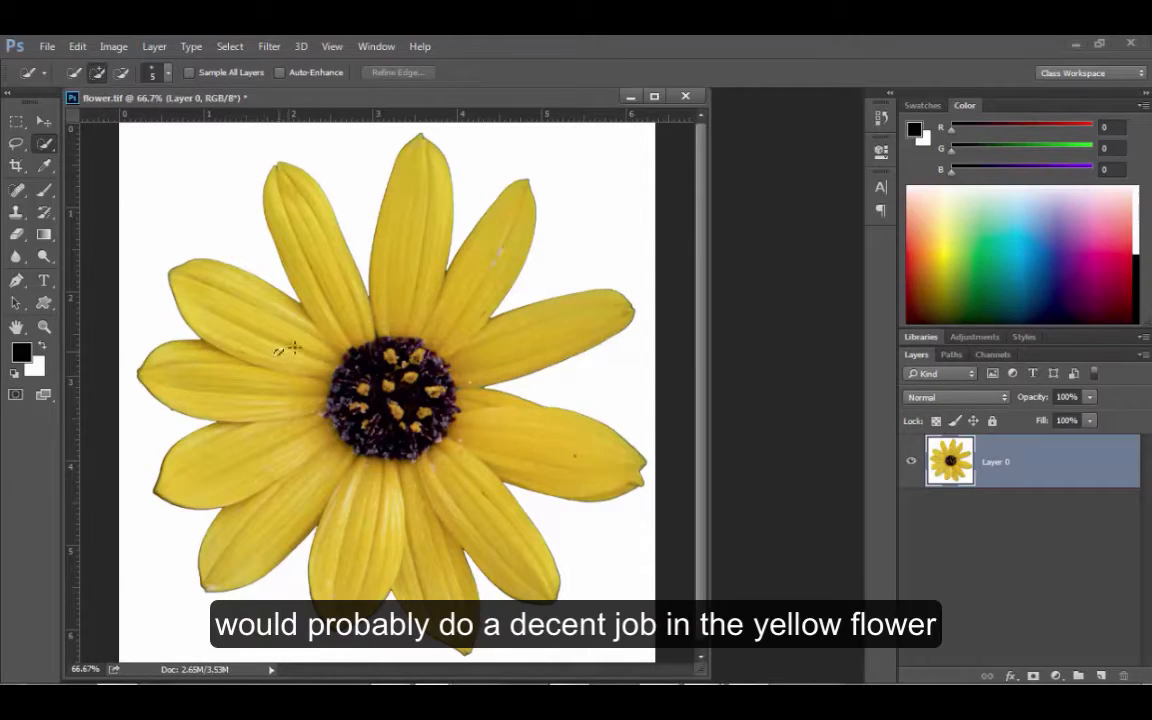
{"action": "mouse_move", "coordinate": [272, 328]}
{"action": "left_mouse_down"}
{"action": "mouse_move", "coordinate": [285, 345]}
{"action": "mouse_move", "coordinate": [310, 342]}
{"action": "mouse_move", "coordinate": [345, 296]}
{"action": "mouse_move", "coordinate": [393, 302]}
{"action": "mouse_move", "coordinate": [375, 383]}
{"action": "mouse_move", "coordinate": [345, 430]}
{"action": "mouse_move", "coordinate": [289, 397]}
{"action": "mouse_move", "coordinate": [243, 436]}
{"action": "mouse_move", "coordinate": [305, 300]}
{"action": "mouse_move", "coordinate": [400, 291]}
{"action": "mouse_move", "coordinate": [456, 303]}
{"action": "mouse_move", "coordinate": [496, 352]}
{"action": "mouse_move", "coordinate": [470, 421]}
{"action": "mouse_move", "coordinate": [425, 474]}
{"action": "mouse_move", "coordinate": [374, 443]}
{"action": "mouse_move", "coordinate": [468, 448]}
{"action": "left_mouse_up"}
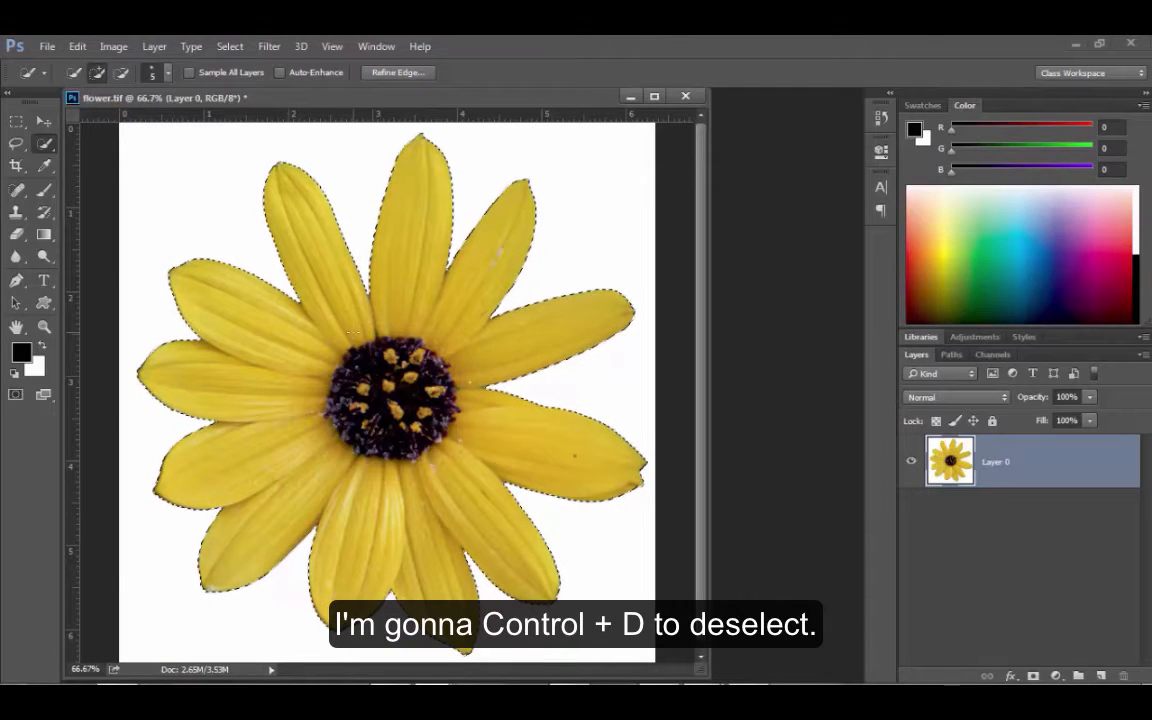
{"action": "key", "text": "ctrl+d"}
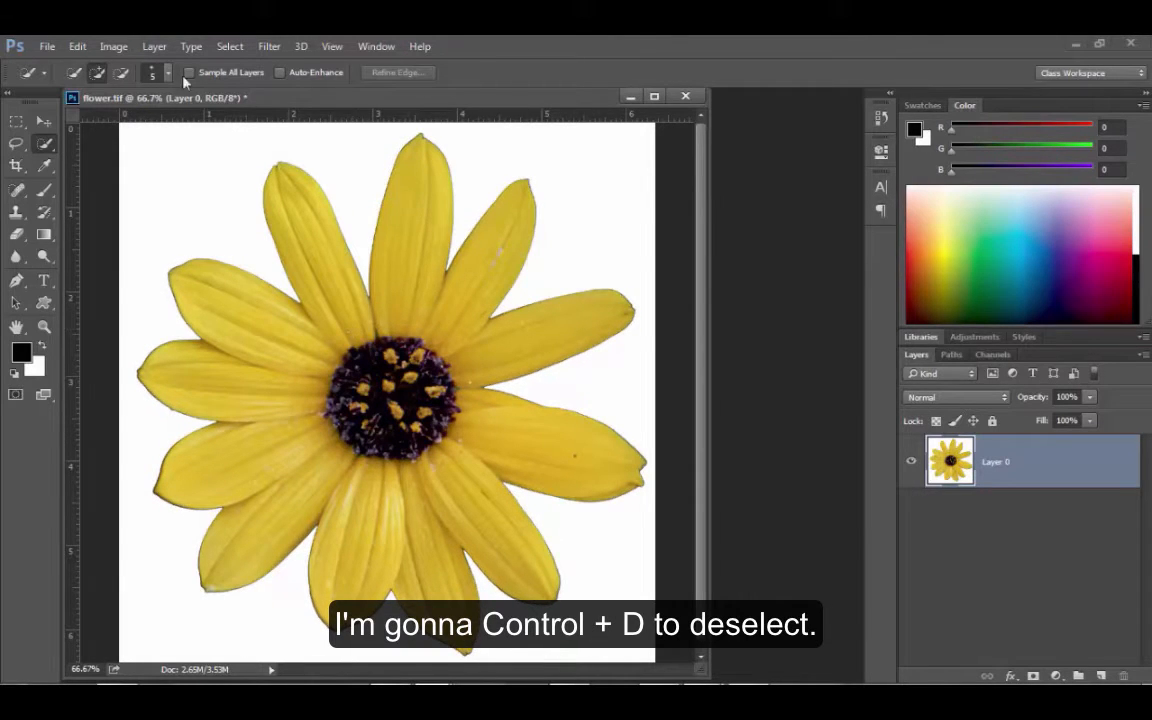
- Select the white background around the flower with the Quick Selection tool, delete it and clear the selection
{"action": "mouse_move", "coordinate": [154, 188]}
{"action": "left_mouse_down"}
{"action": "mouse_move", "coordinate": [173, 163]}
{"action": "mouse_move", "coordinate": [241, 136]}
{"action": "mouse_move", "coordinate": [527, 177]}
{"action": "mouse_move", "coordinate": [514, 159]}
{"action": "mouse_move", "coordinate": [571, 171]}
{"action": "mouse_move", "coordinate": [586, 185]}
{"action": "mouse_move", "coordinate": [641, 446]}
{"action": "mouse_move", "coordinate": [630, 567]}
{"action": "mouse_move", "coordinate": [524, 642]}
{"action": "mouse_move", "coordinate": [409, 653]}
{"action": "mouse_move", "coordinate": [223, 640]}
{"action": "mouse_move", "coordinate": [155, 595]}
{"action": "left_mouse_up"}
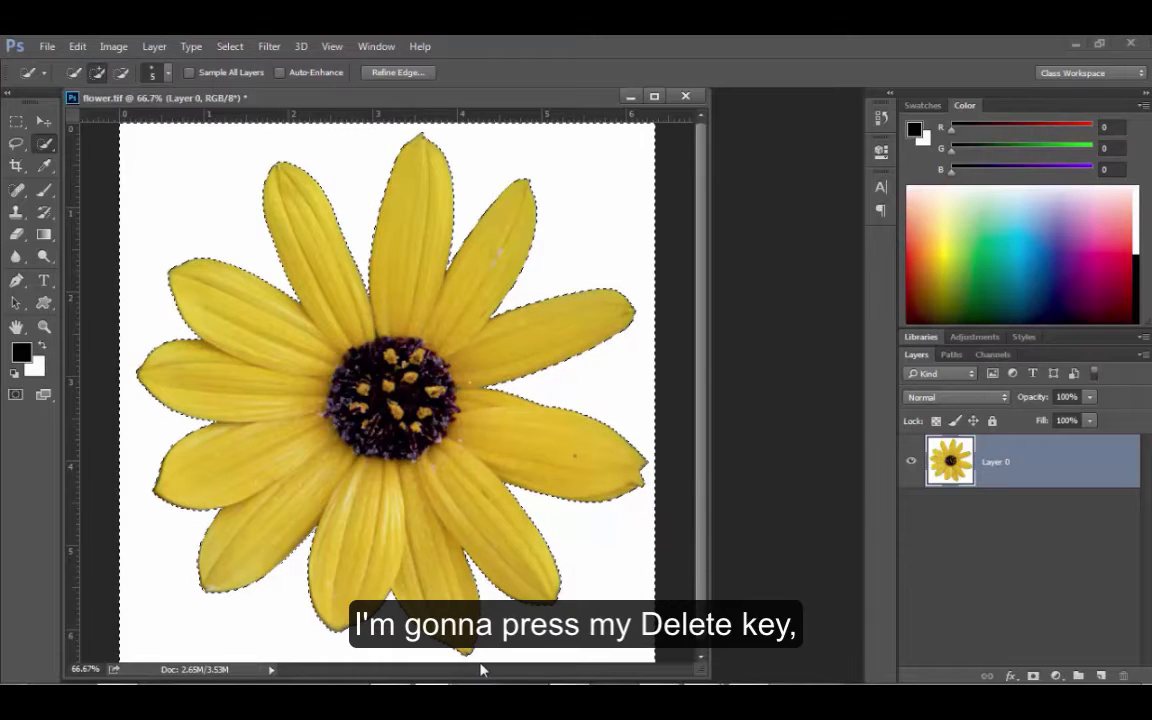
{"action": "key", "text": "Delete"}
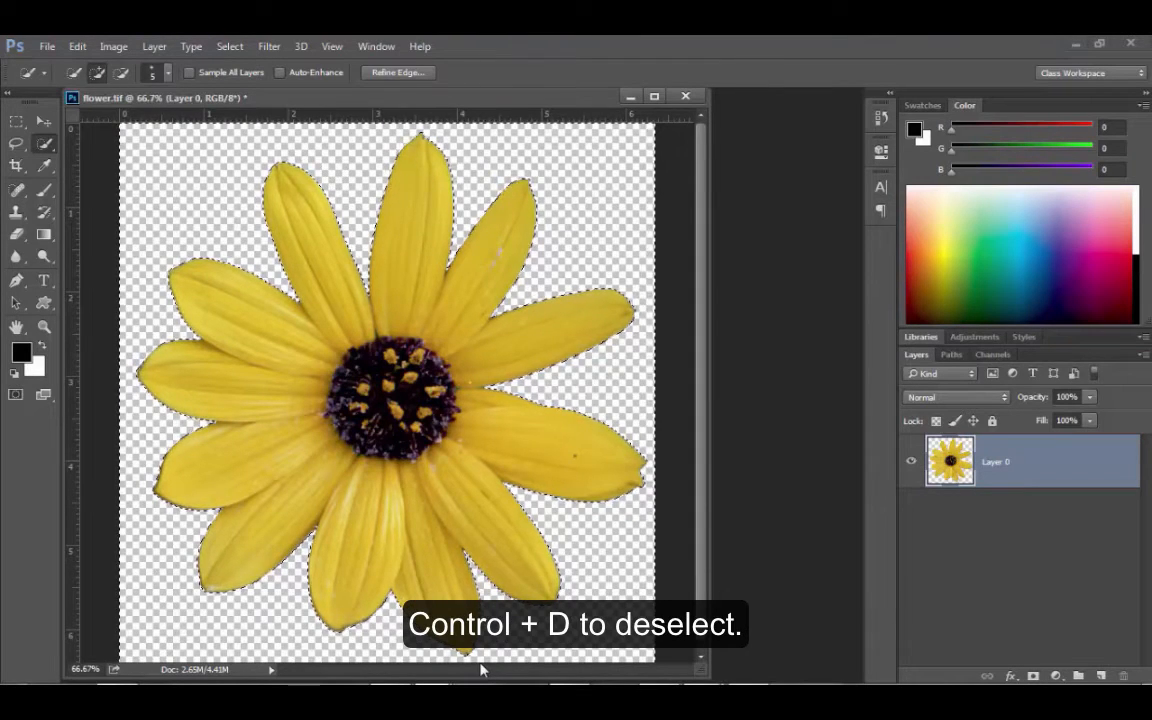
{"action": "key", "text": "ctrl+d"}
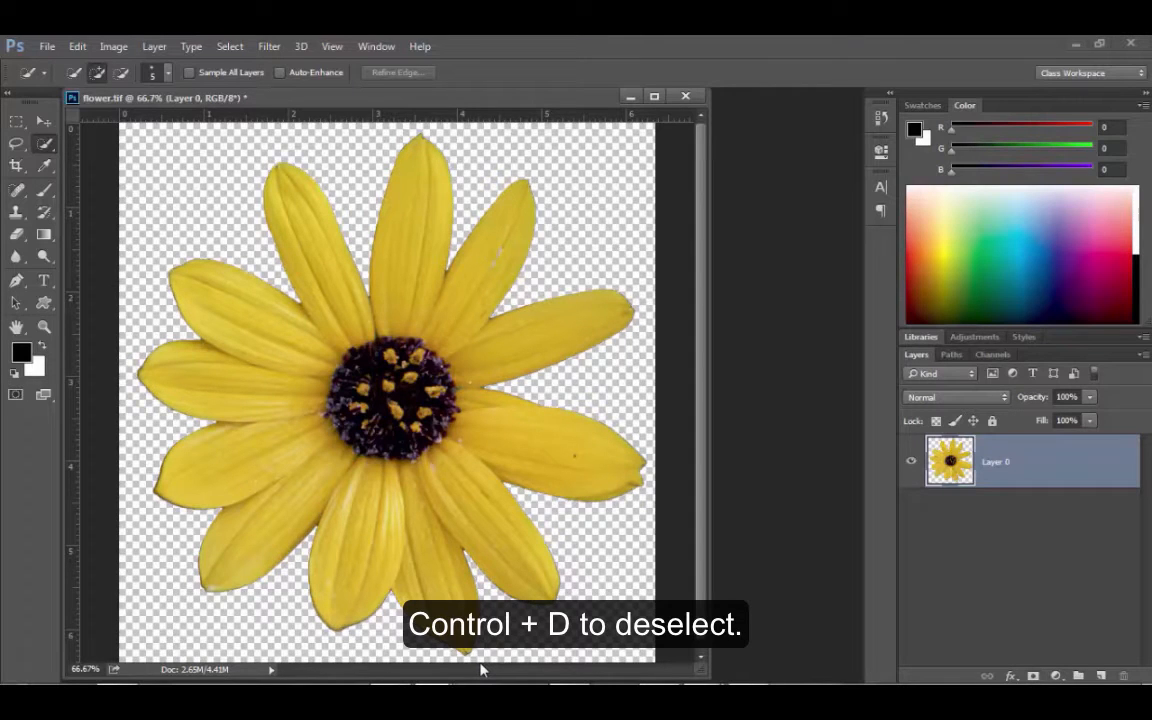
{"action": "left_click", "coordinate": [229, 46]}
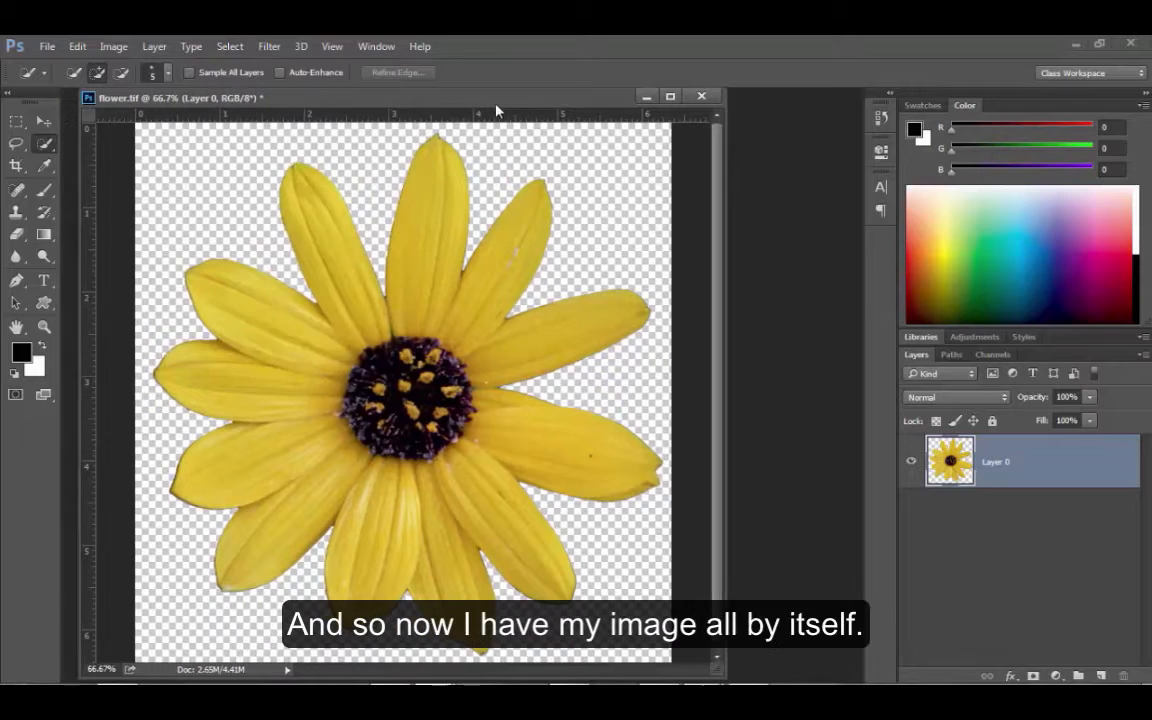
{"action": "left_click_drag", "start_coordinate": [496, 105], "coordinate": [497, 107]}
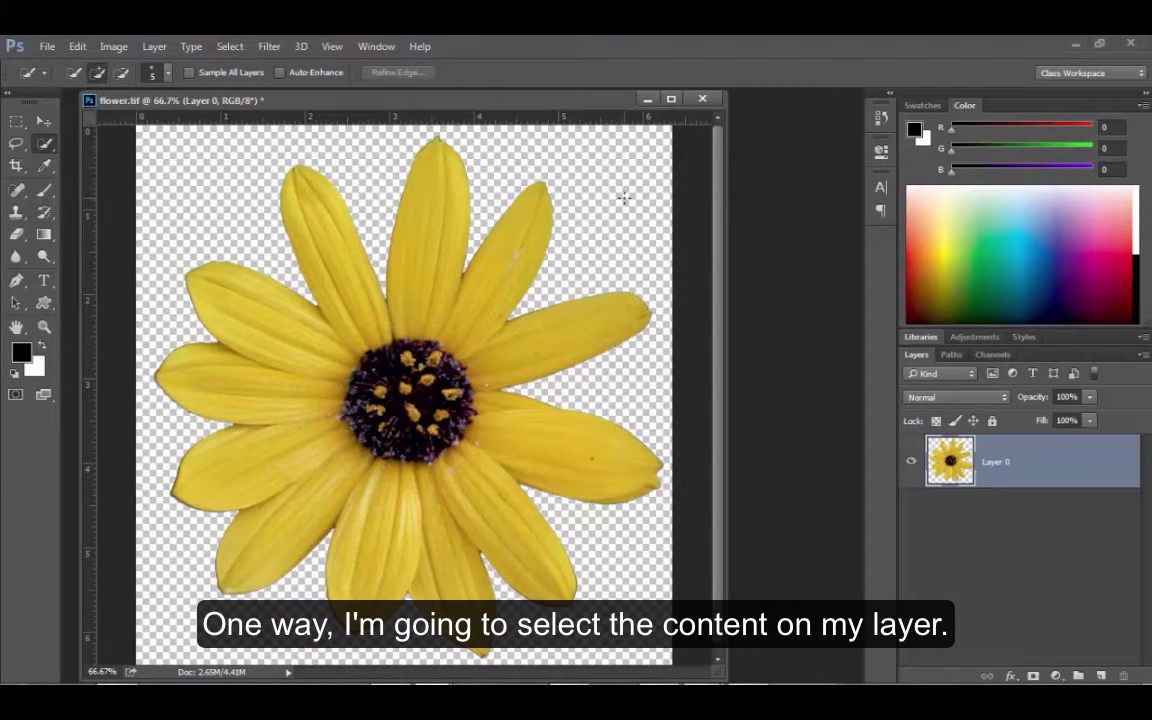
- Load the flower layer's contents as a selection, stroke it with a 10 px black line located outside, and deselect
{"action": "left_click", "coordinate": [951, 470], "text": "ctrl"}
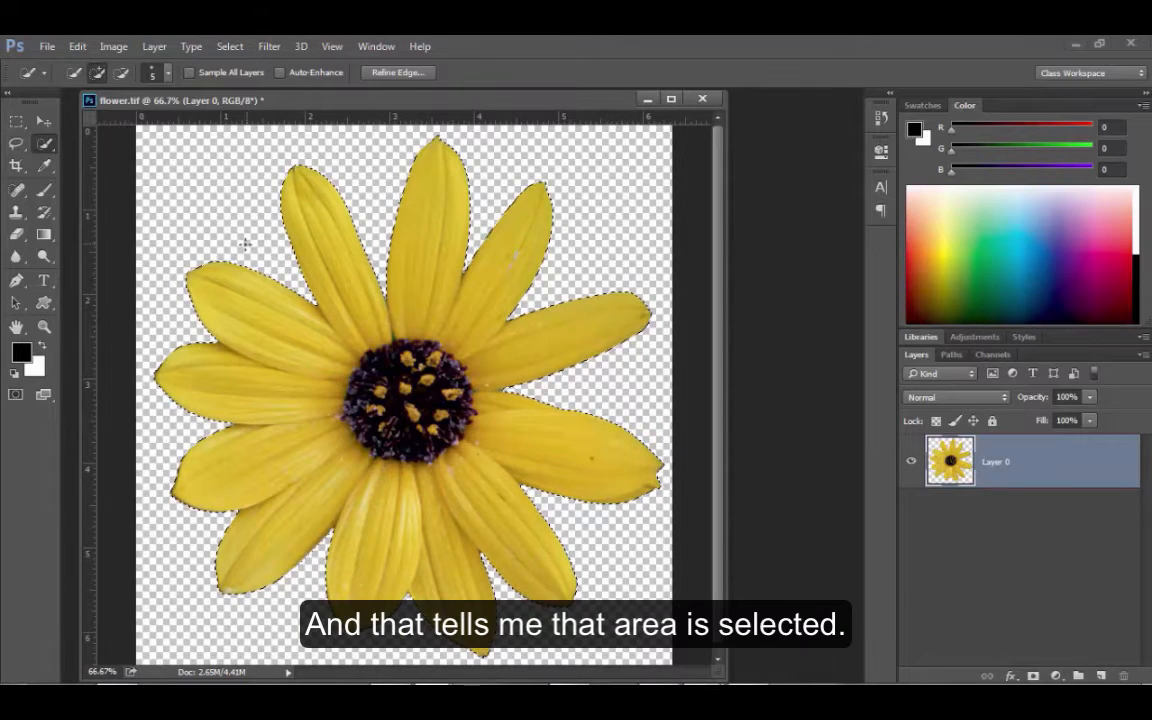
{"action": "left_click", "coordinate": [76, 50]}
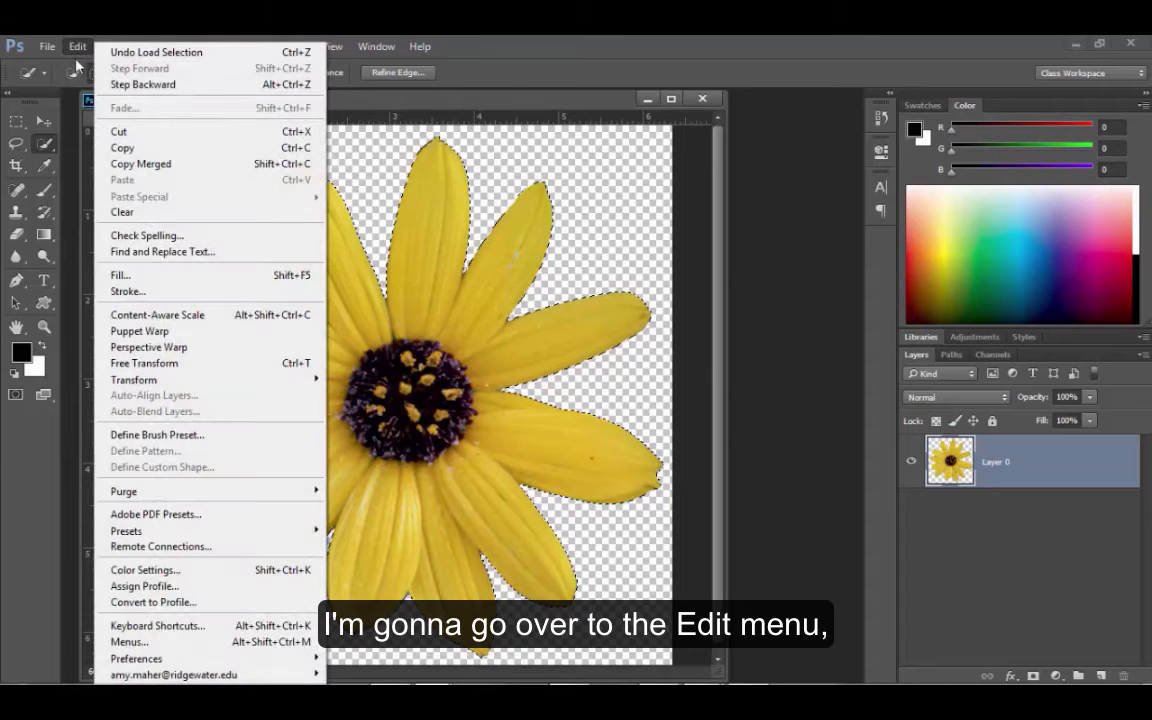
{"action": "left_click", "coordinate": [155, 291]}
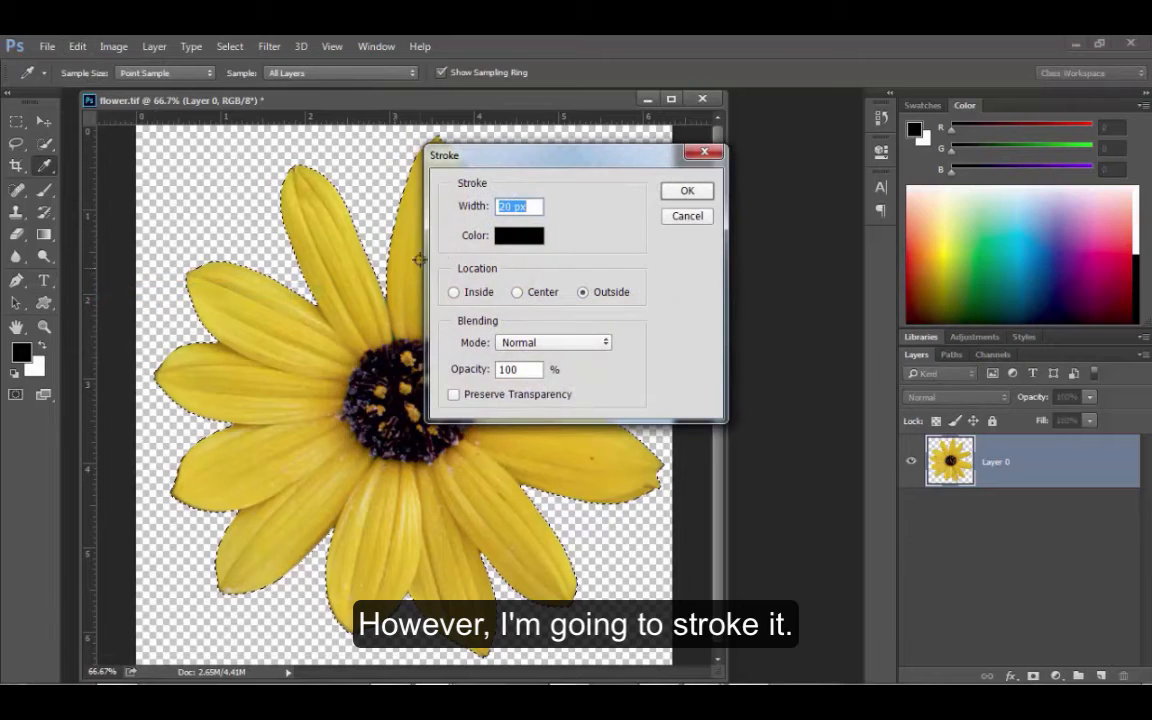
{"action": "left_click_drag", "start_coordinate": [492, 158], "coordinate": [586, 196]}
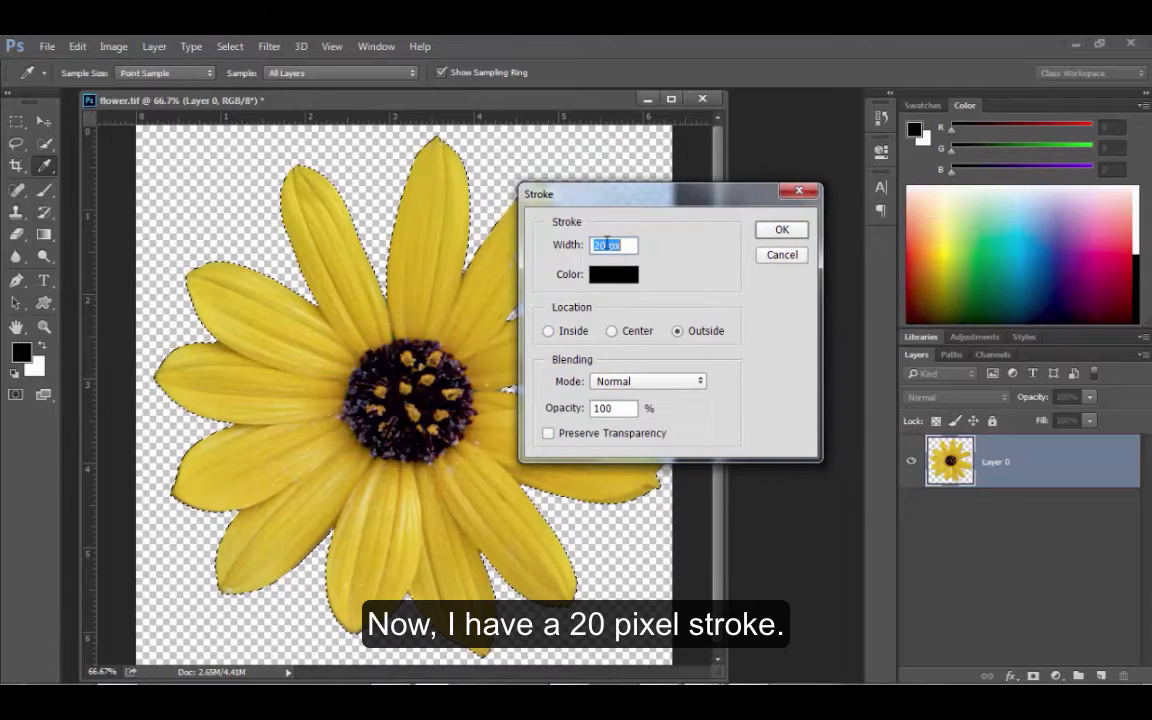
{"action": "left_click_drag", "start_coordinate": [601, 246], "coordinate": [584, 248]}
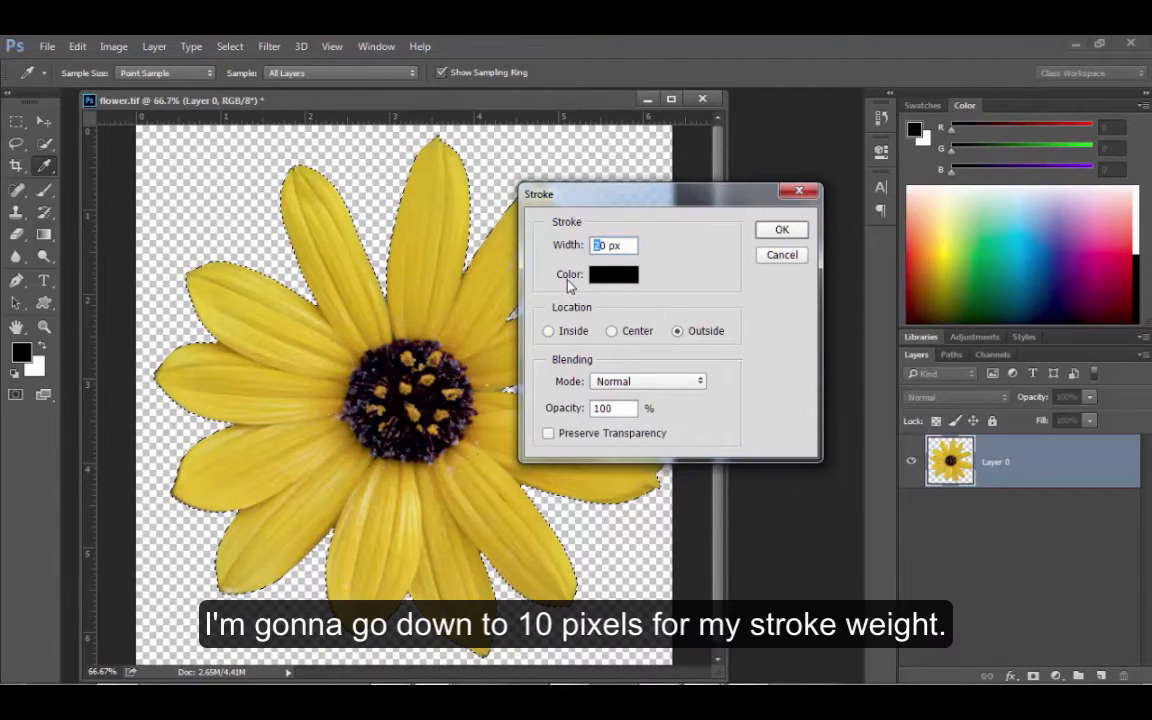
{"action": "type", "text": "1"}
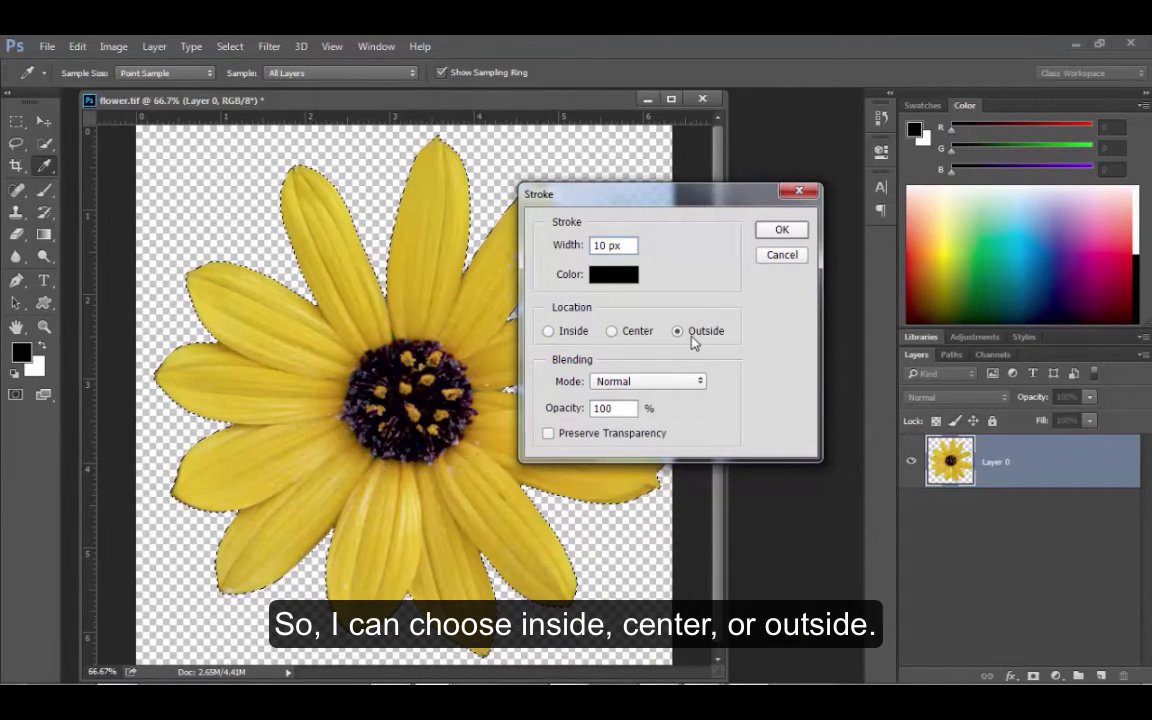
{"action": "left_click", "coordinate": [549, 333]}
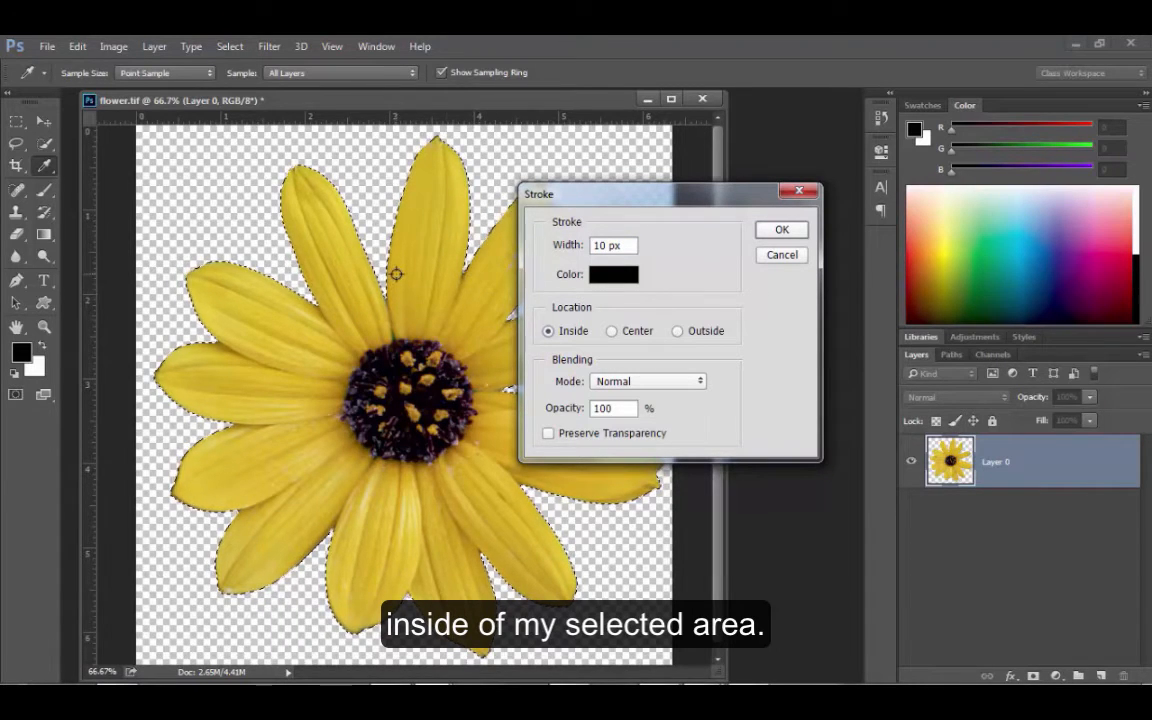
{"action": "left_click", "coordinate": [611, 331]}
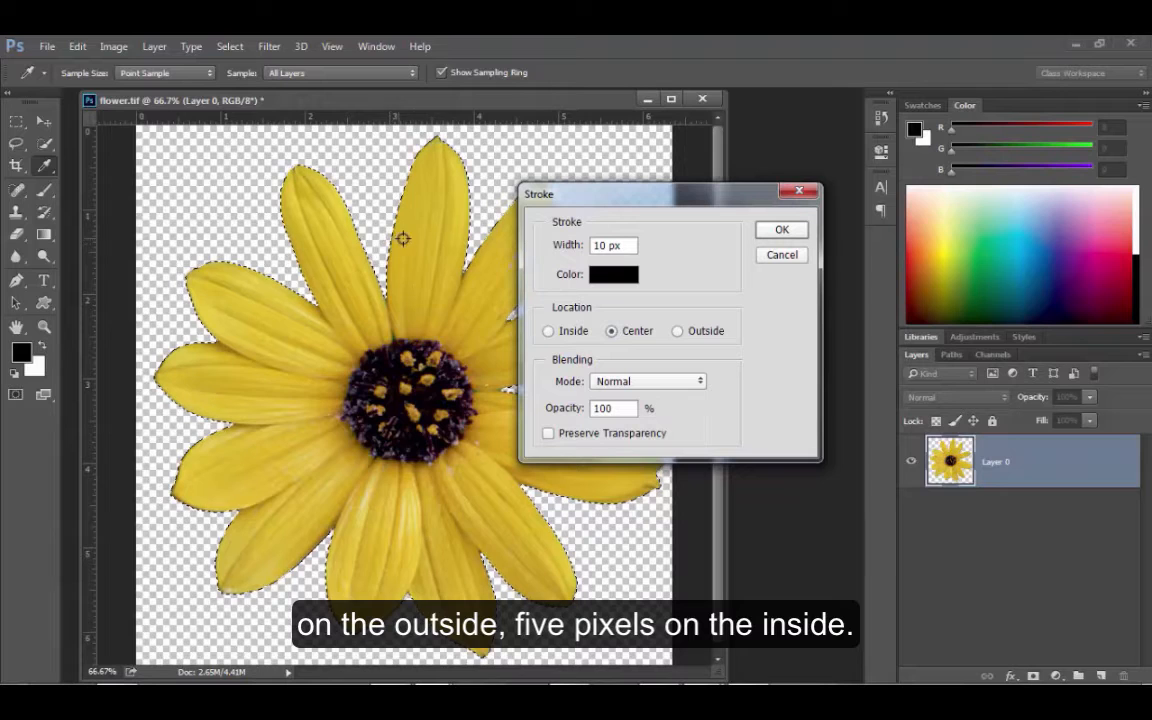
{"action": "left_click", "coordinate": [678, 333]}
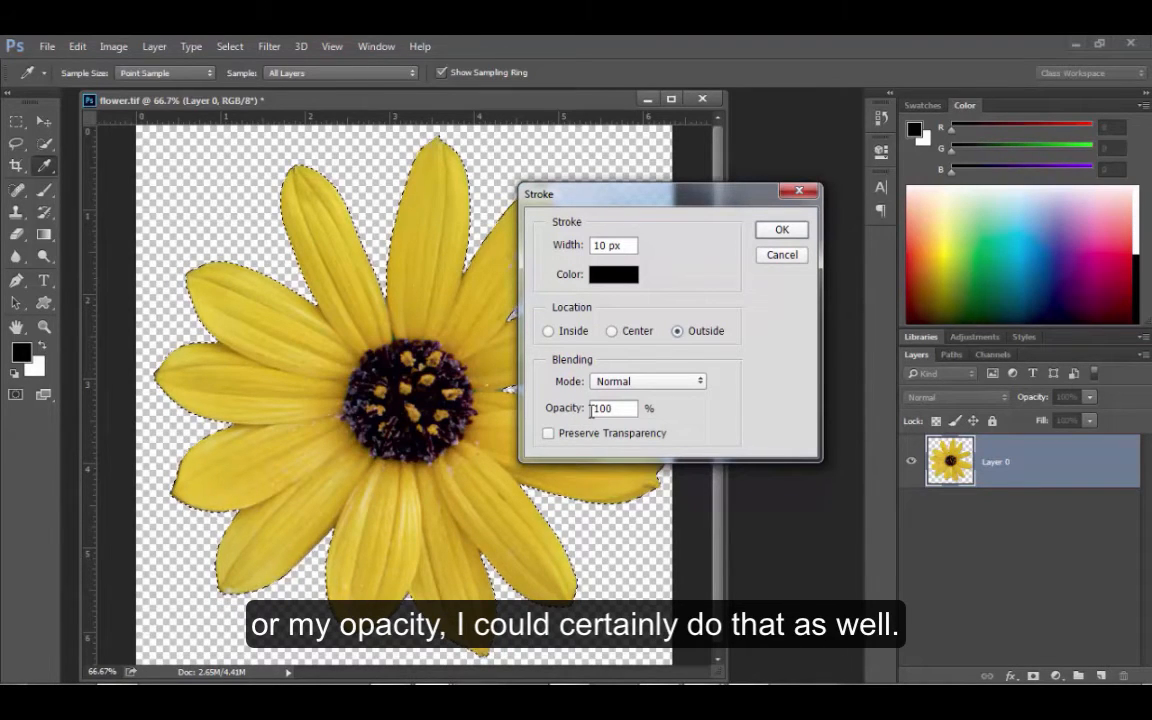
{"action": "left_click", "coordinate": [781, 229]}
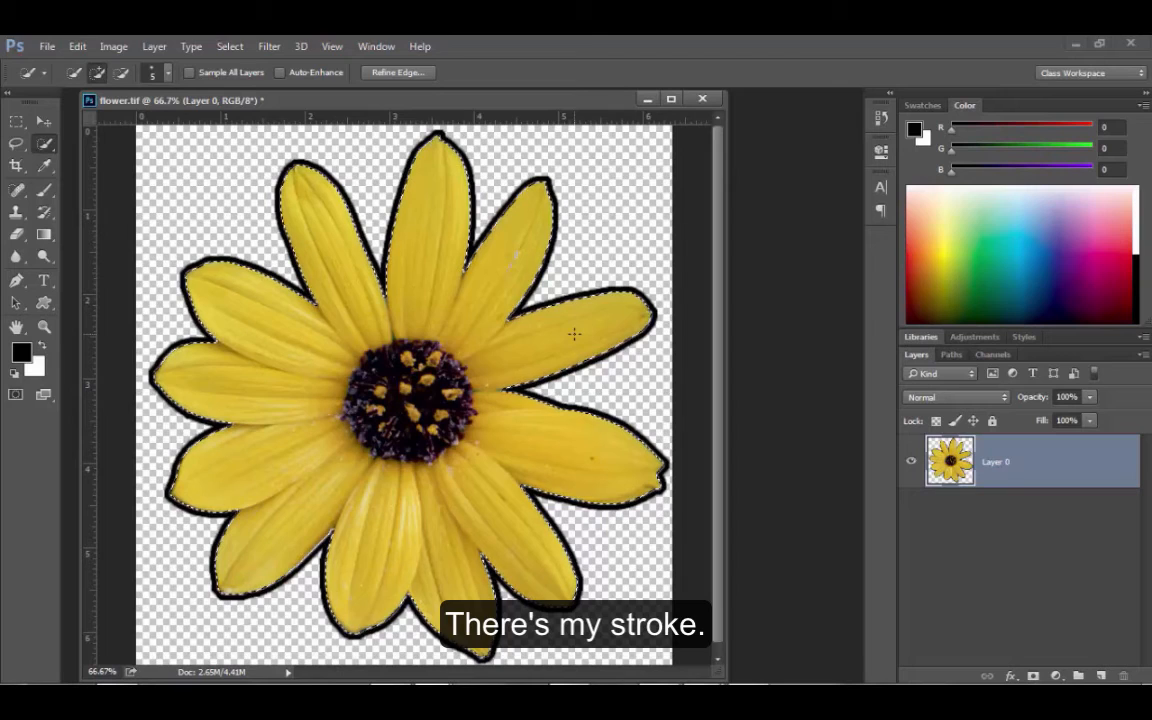
{"action": "key", "text": "ctrl+d"}
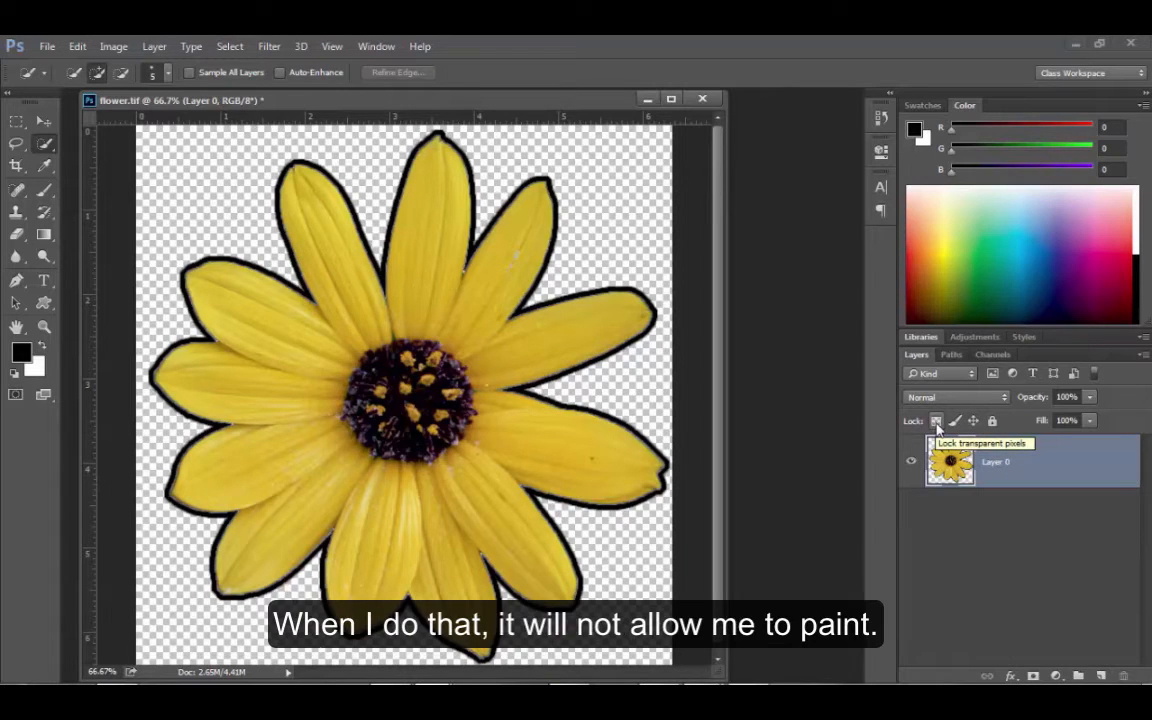
- Lock the layer's transparent pixels, test a 175 px black brush across the upper-left petal's tip, and undo the stroke
{"action": "left_click", "coordinate": [936, 421]}
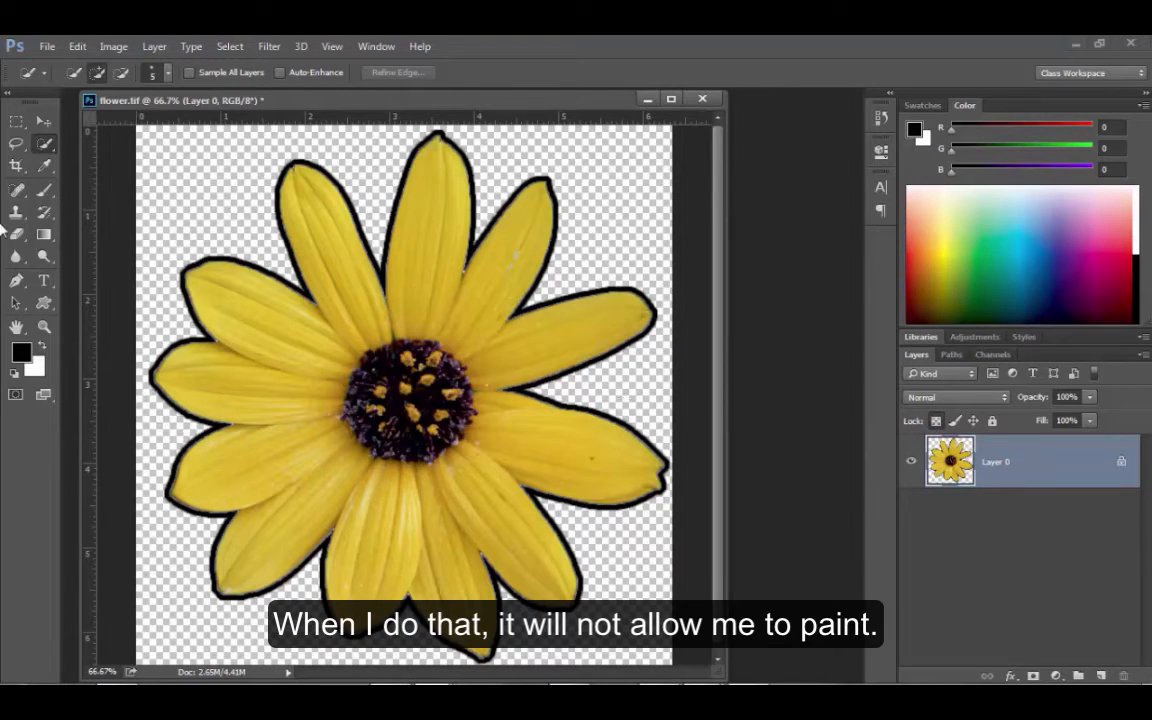
{"action": "left_click", "coordinate": [44, 189]}
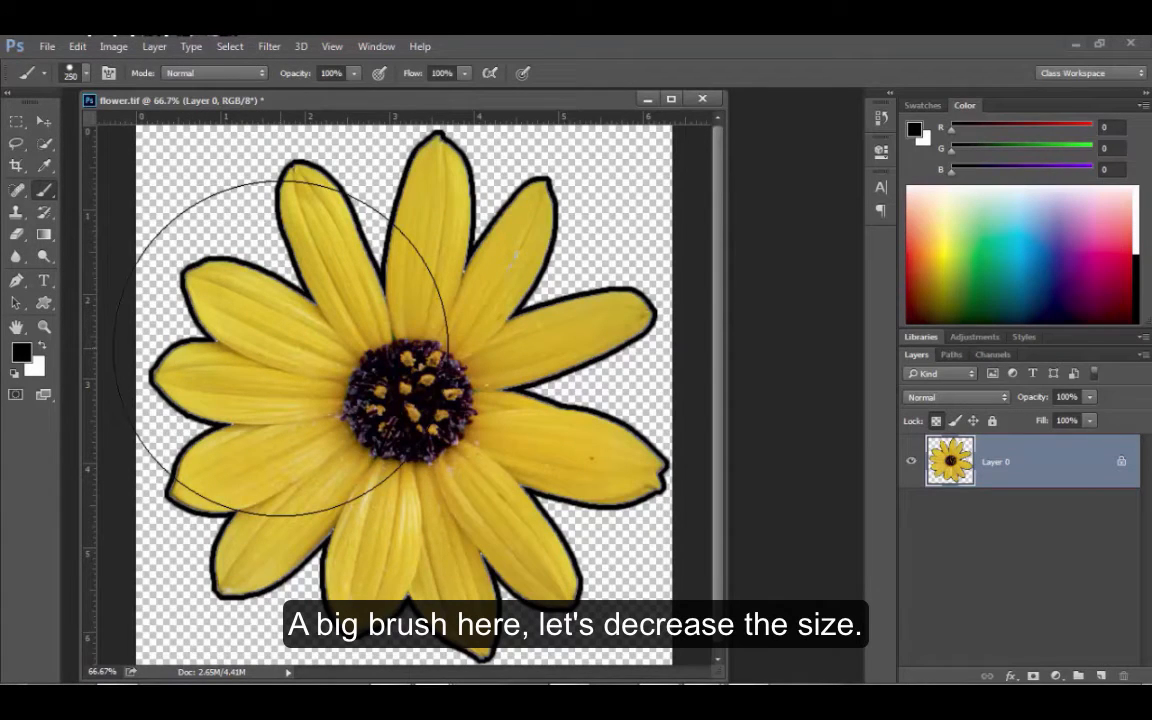
{"action": "key", "text": "bracketleft"}
{"action": "key", "text": "bracketleft"}
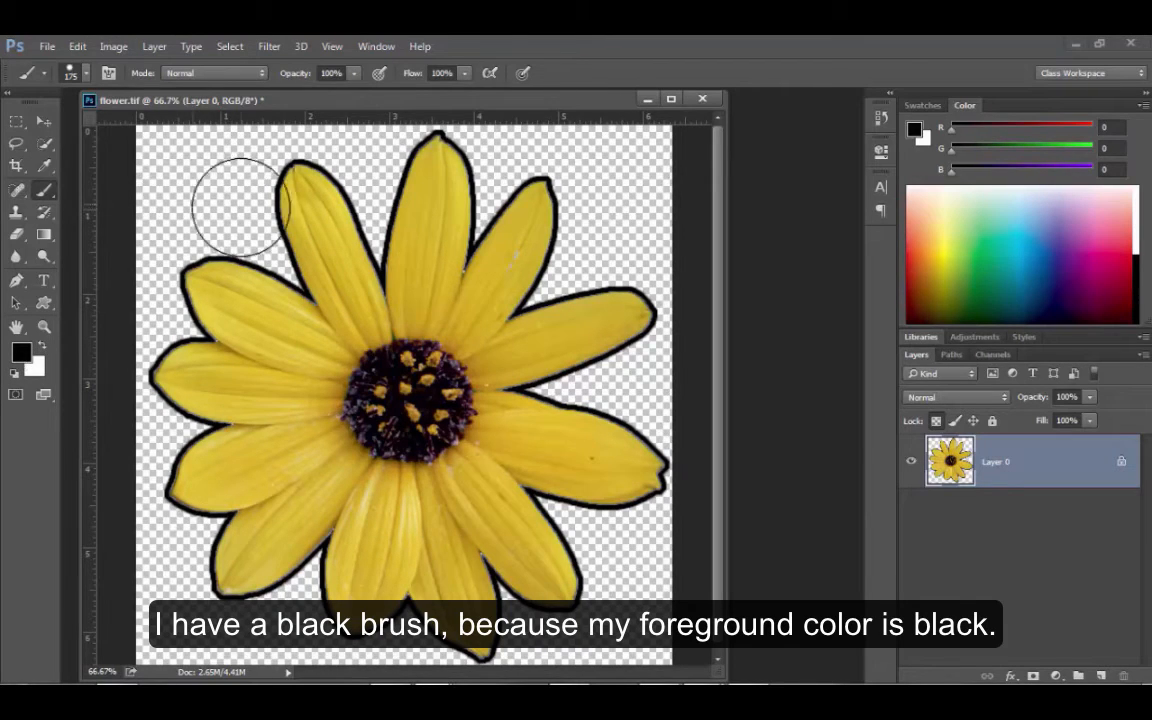
{"action": "mouse_move", "coordinate": [250, 200]}
{"action": "left_mouse_down"}
{"action": "mouse_move", "coordinate": [311, 205]}
{"action": "mouse_move", "coordinate": [329, 185]}
{"action": "left_mouse_up"}
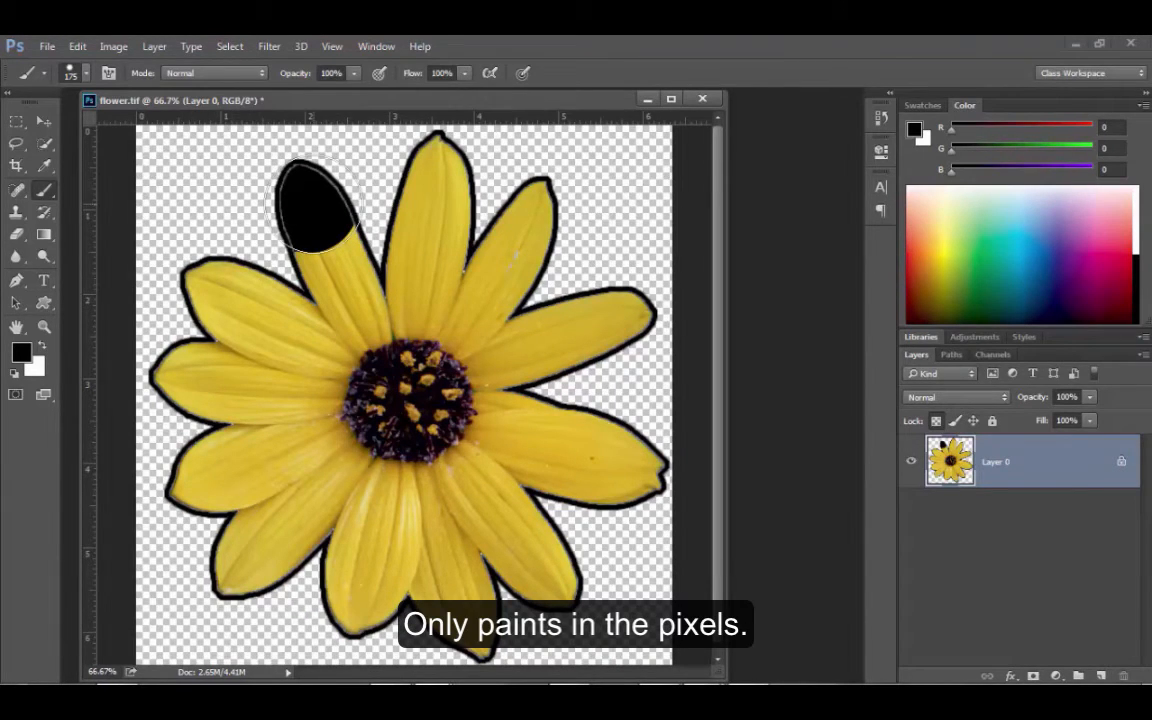
{"action": "key", "text": "ctrl+z"}
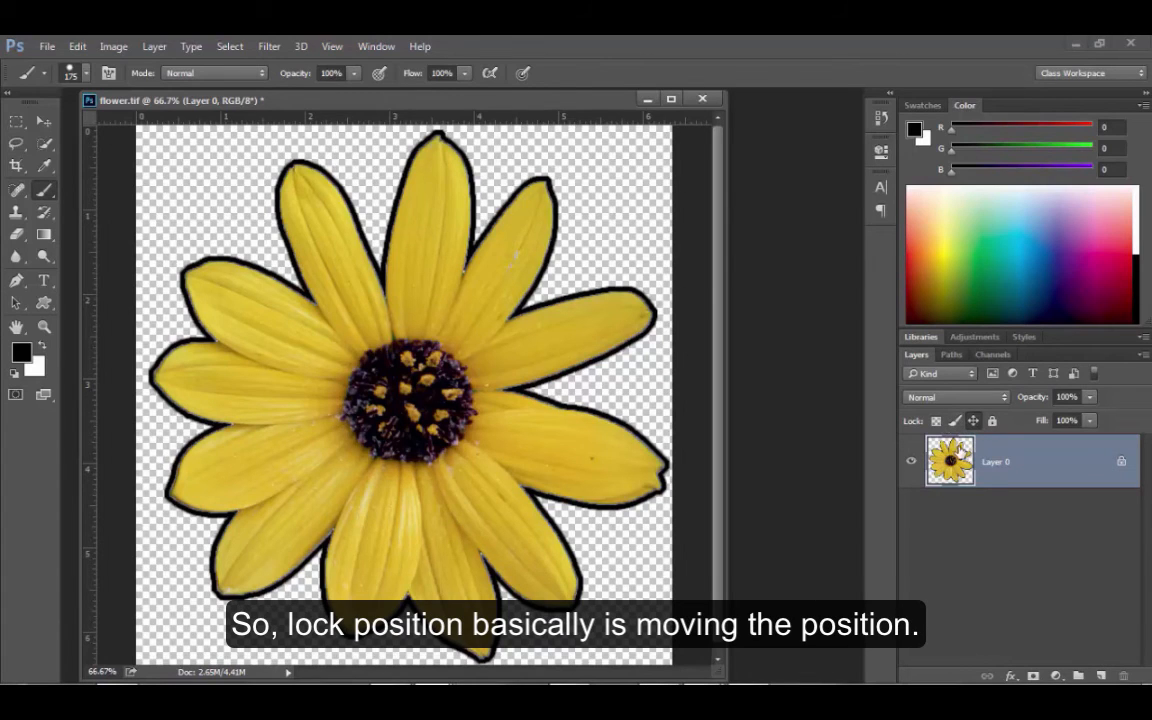
- Test painting near the upper-left petal with only position locked and again with transparent pixels also locked, undoing each stroke
{"action": "left_click_drag", "start_coordinate": [223, 202], "coordinate": [253, 233]}
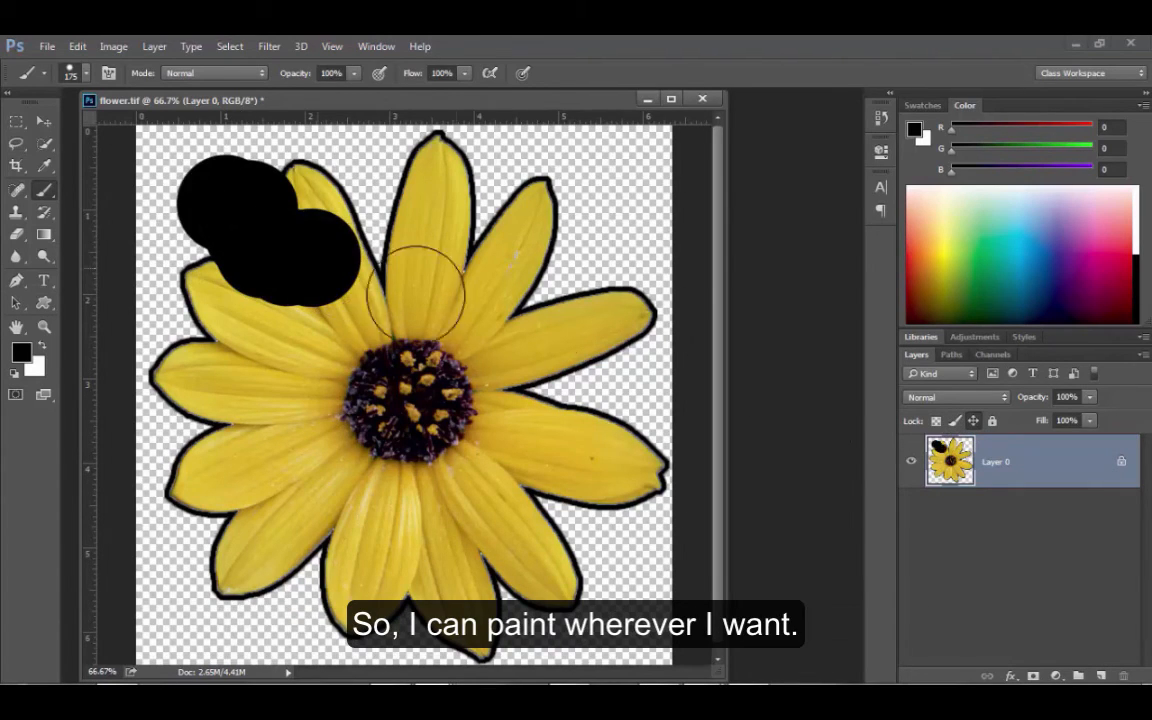
{"action": "key", "text": "ctrl+z"}
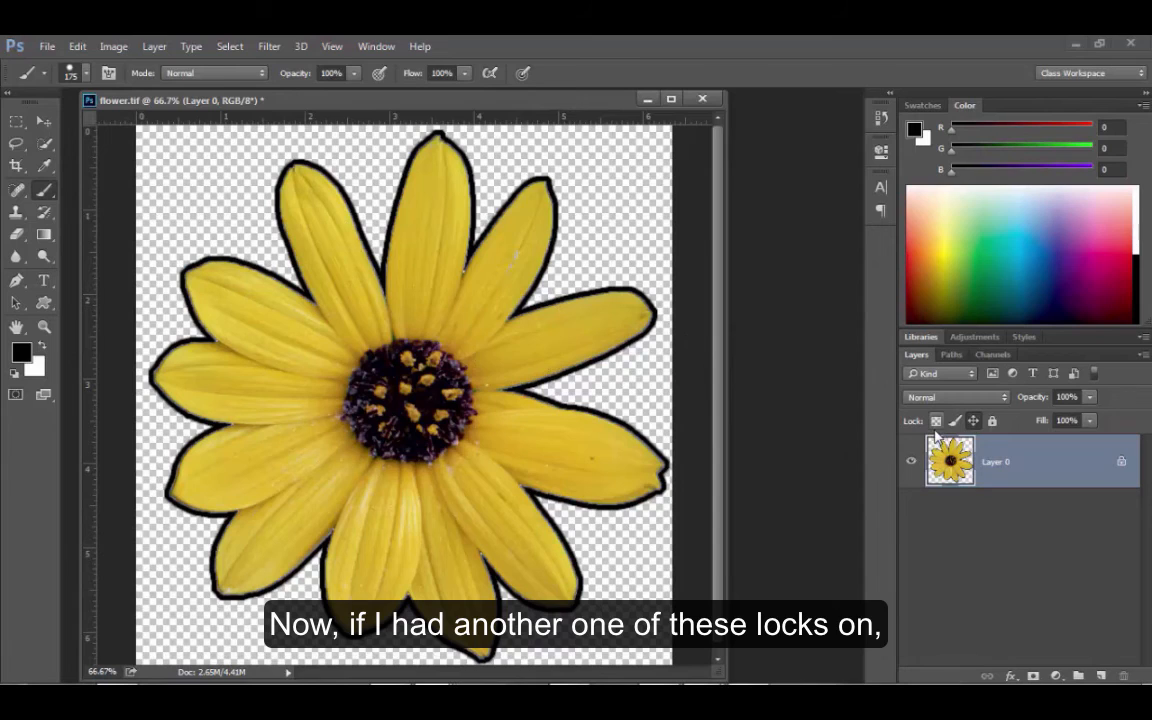
{"action": "left_click", "coordinate": [303, 211]}
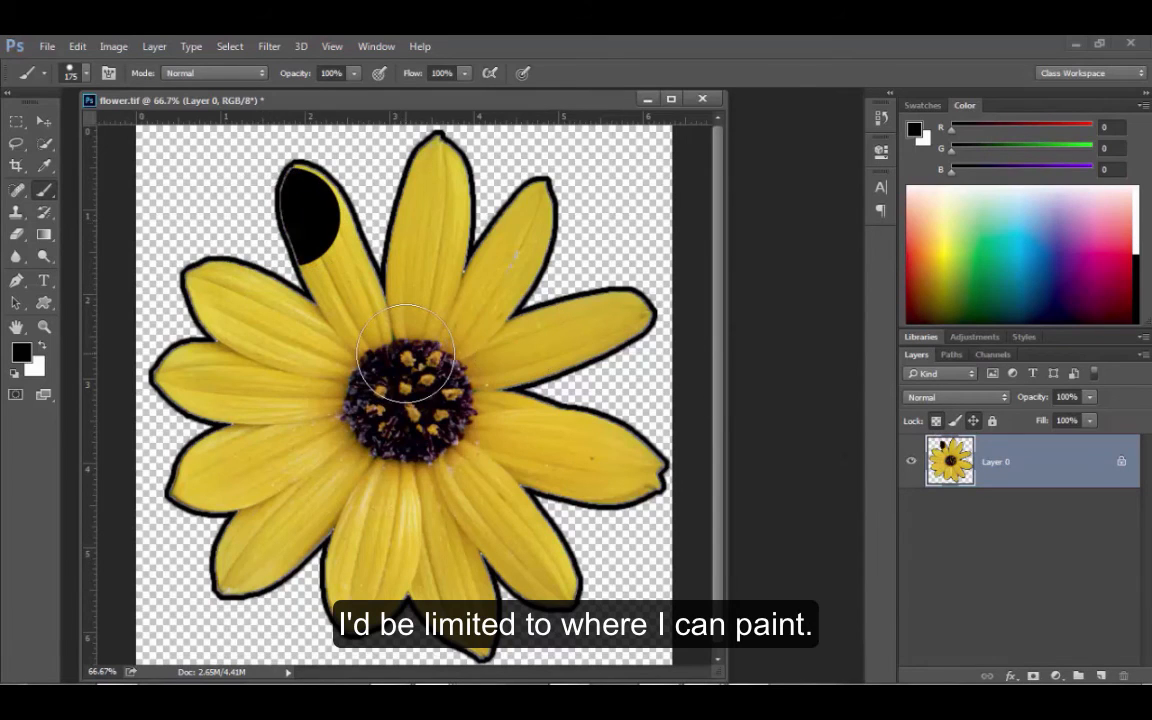
{"action": "key", "text": "ctrl+z"}
- Try to move the position-locked flower with the Move tool
{"action": "left_click", "coordinate": [49, 122]}
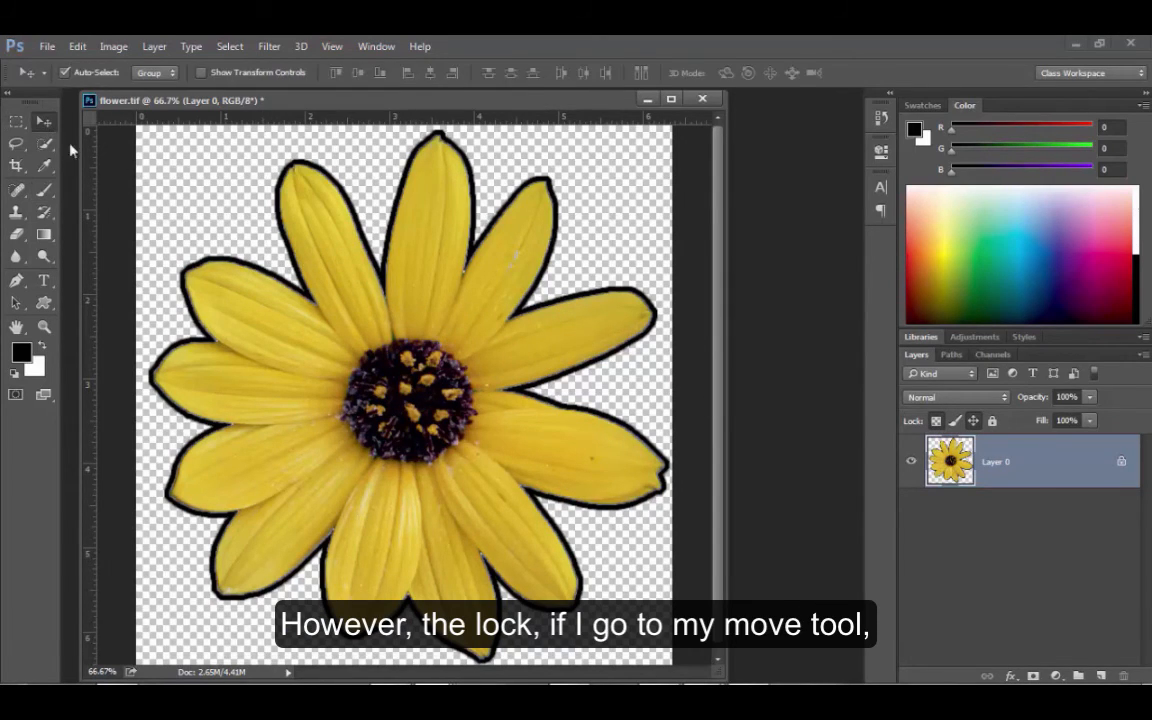
{"action": "left_click_drag", "start_coordinate": [302, 312], "coordinate": [314, 330]}
{"action": "left_click_drag", "start_coordinate": [398, 343], "coordinate": [425, 410]}
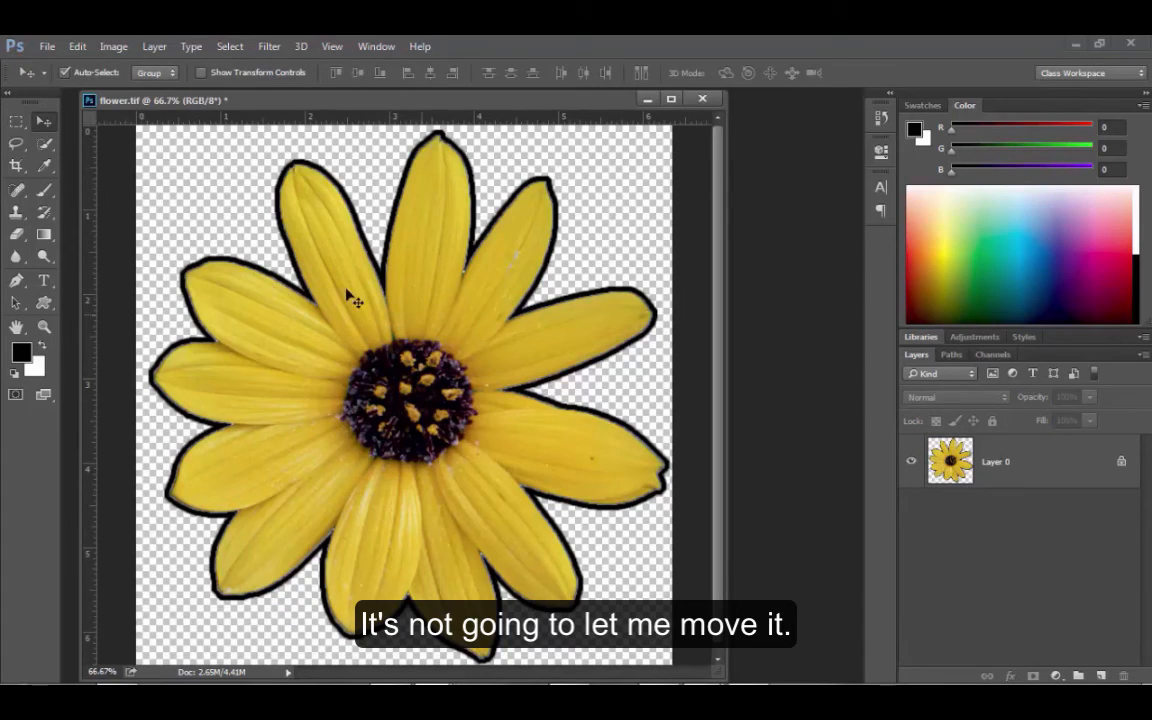
{"action": "left_click", "coordinate": [1055, 473]}
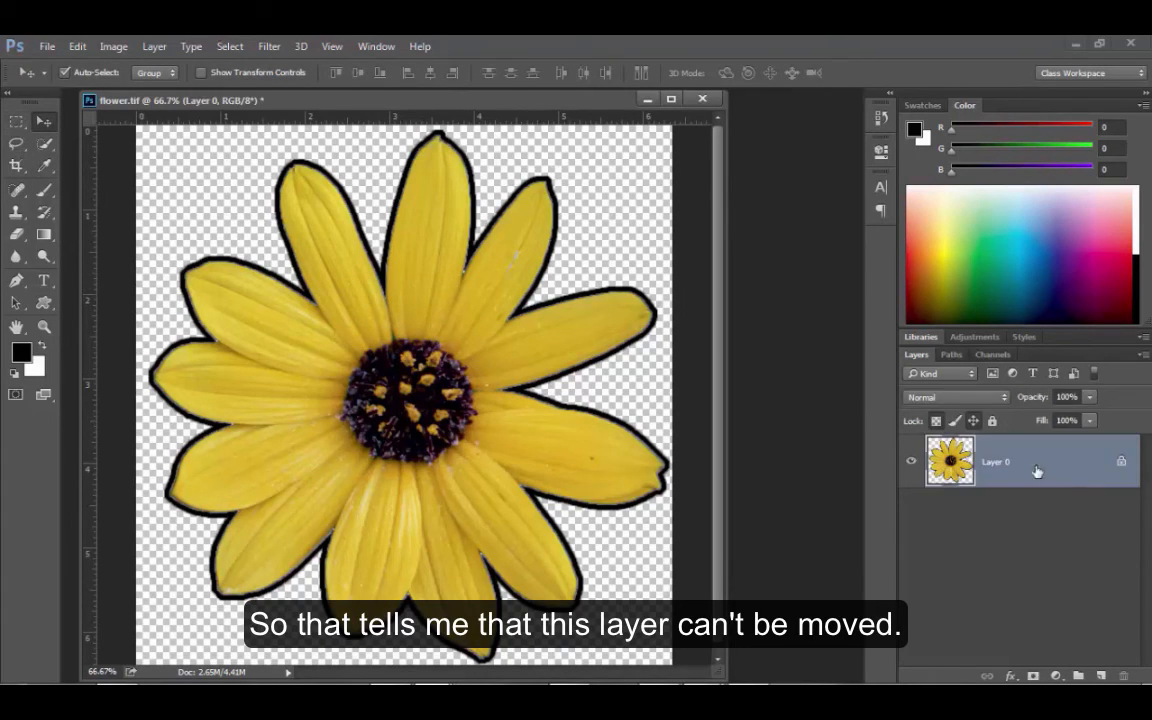
{"action": "left_click", "coordinate": [595, 445]}
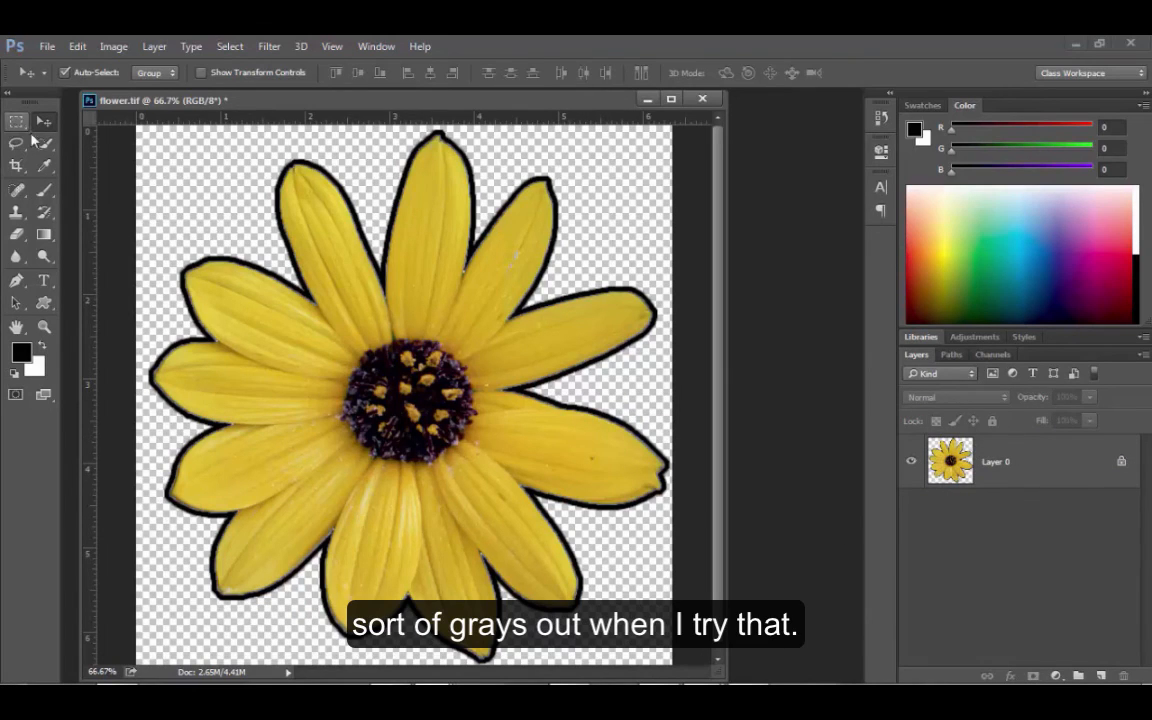
- Select the flower layer and lock all of its attributes
{"action": "left_click", "coordinate": [1000, 459]}
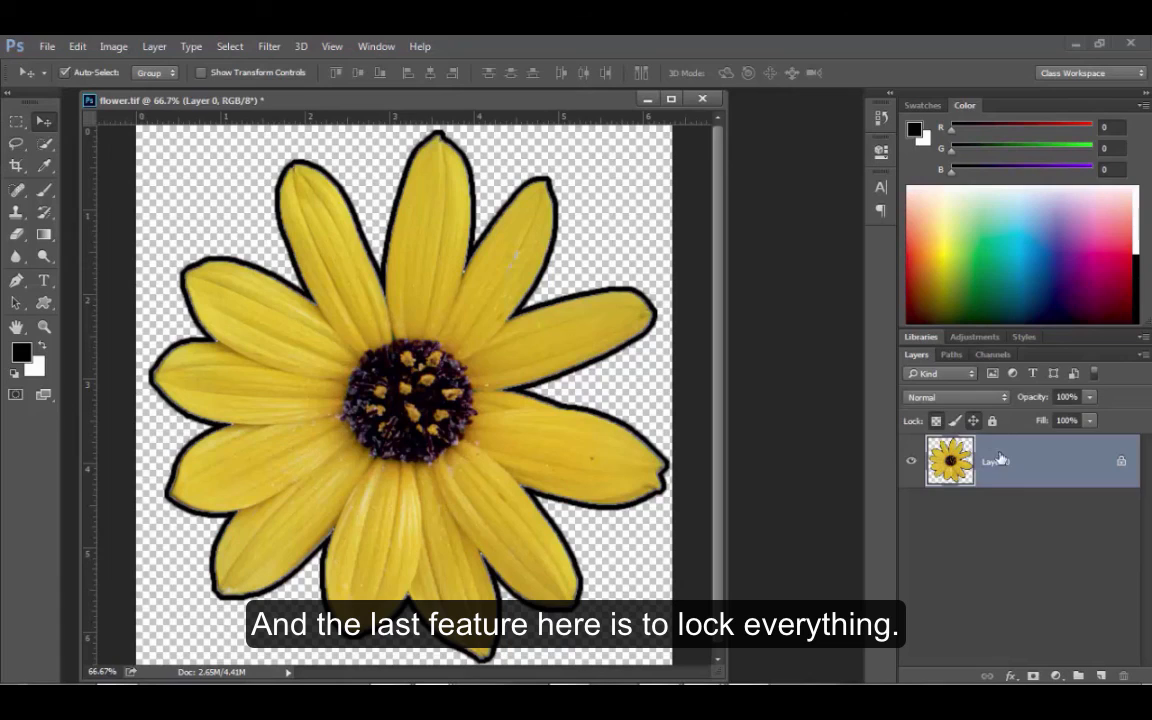
{"action": "left_click", "coordinate": [992, 421]}
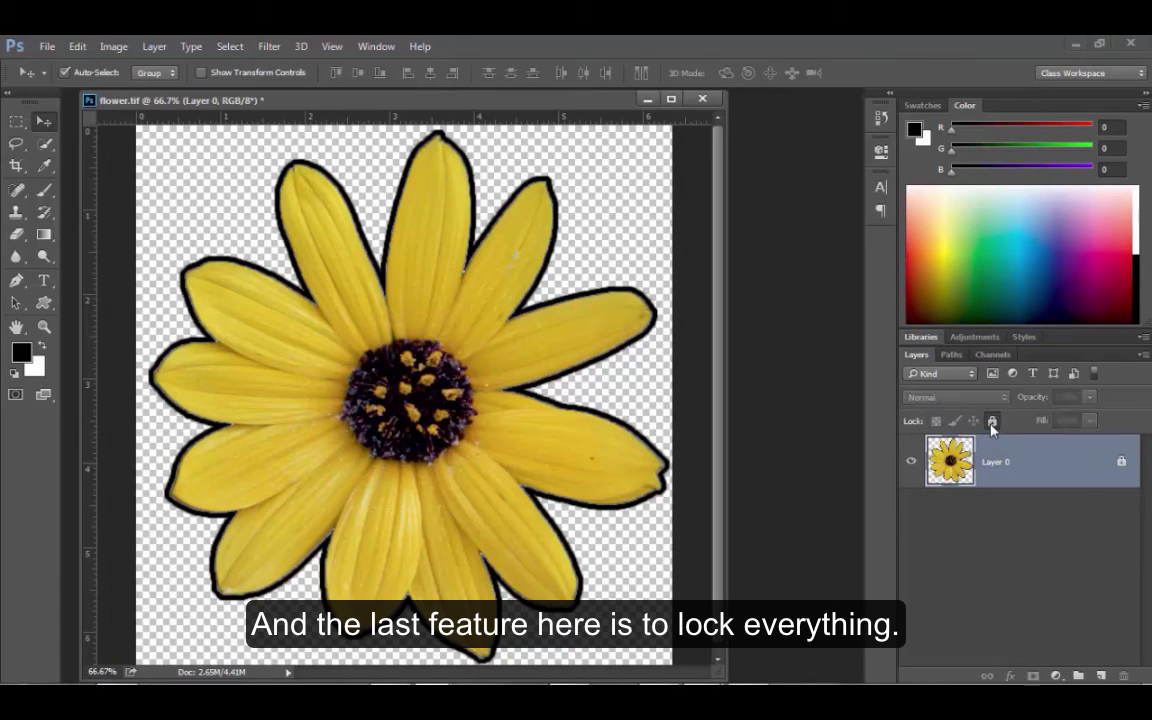